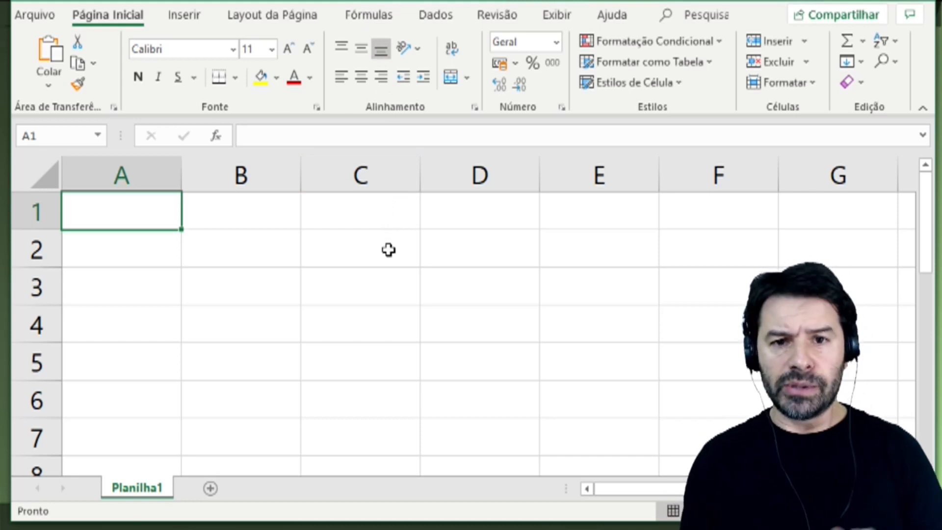
Step: Enter the header "Vendedores" in cell A1 and widen column A to fit the text
click(388, 250)
key(ctrl+Home)
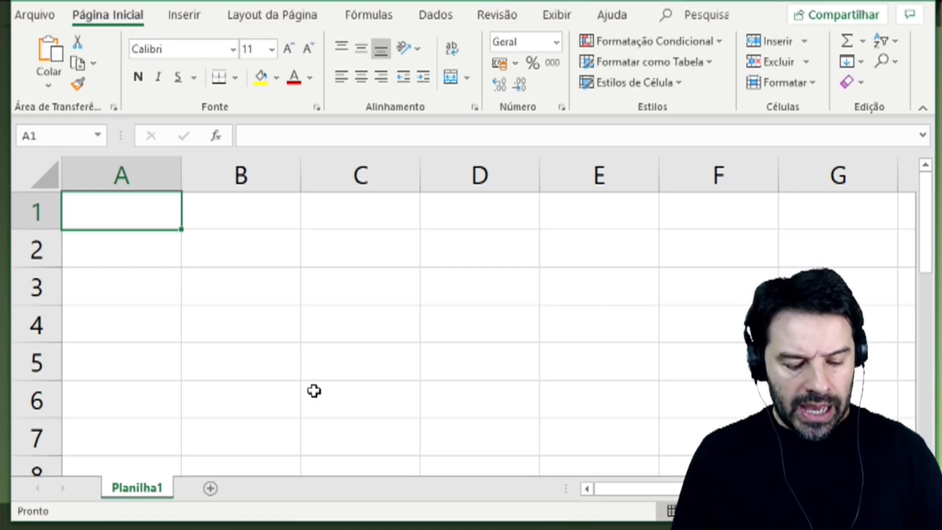
text(Vende)
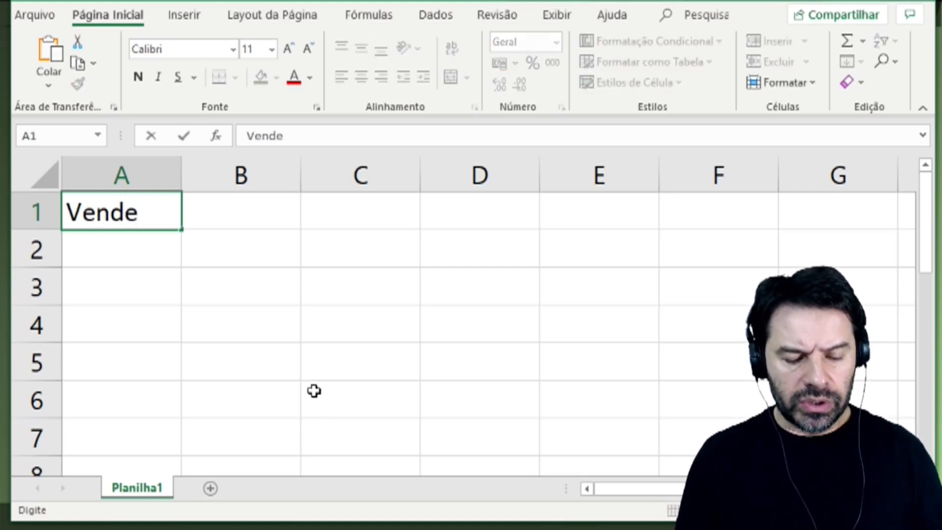
text(dores)
key(Return)
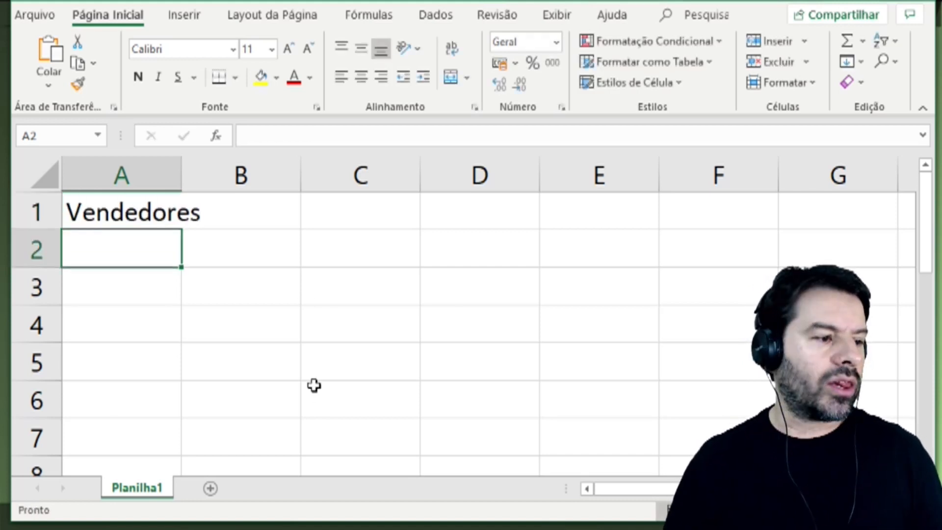
drag(183, 180, 229, 181)
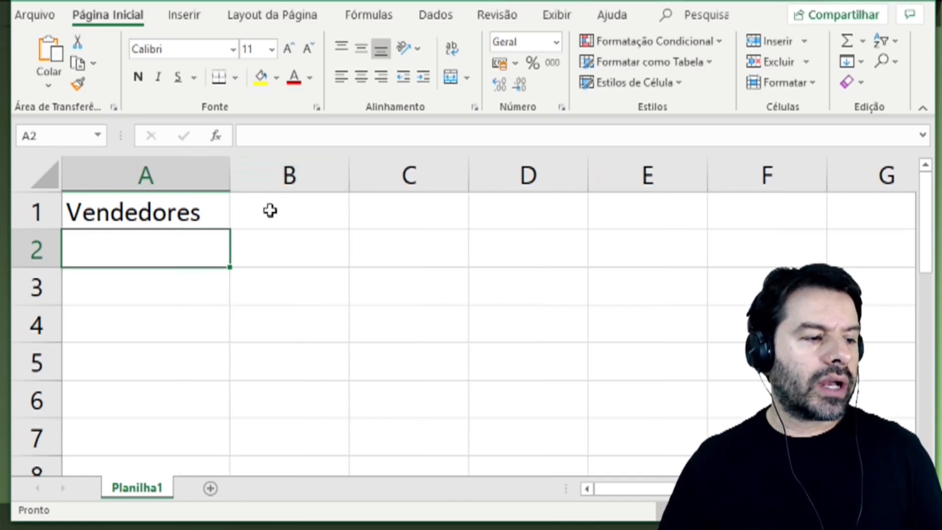
Step: Enter the header "Pedidos" in cell B1
click(288, 215)
text(Pedidos)
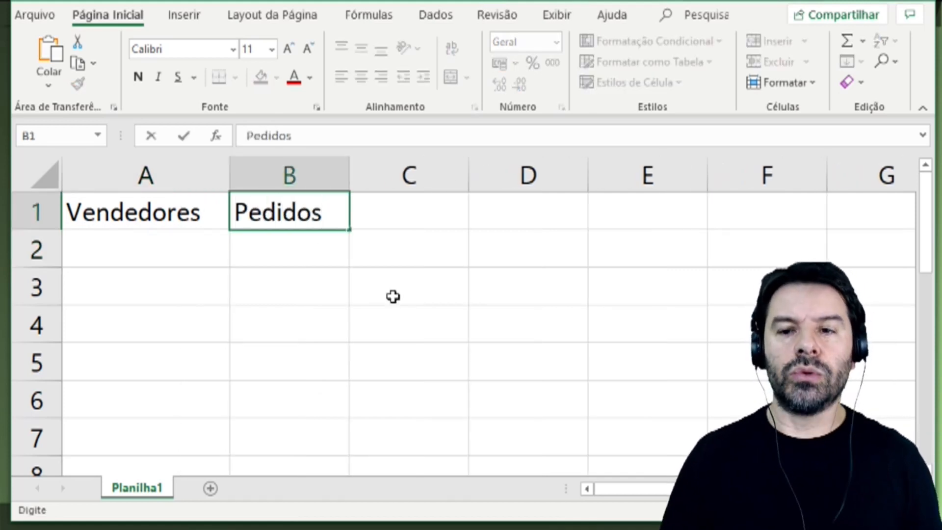
key(Return)
Step: Fill rows 2 and 3 with two different sellers' first names in column A and the order values 23 and 60 in column B
key(Left)
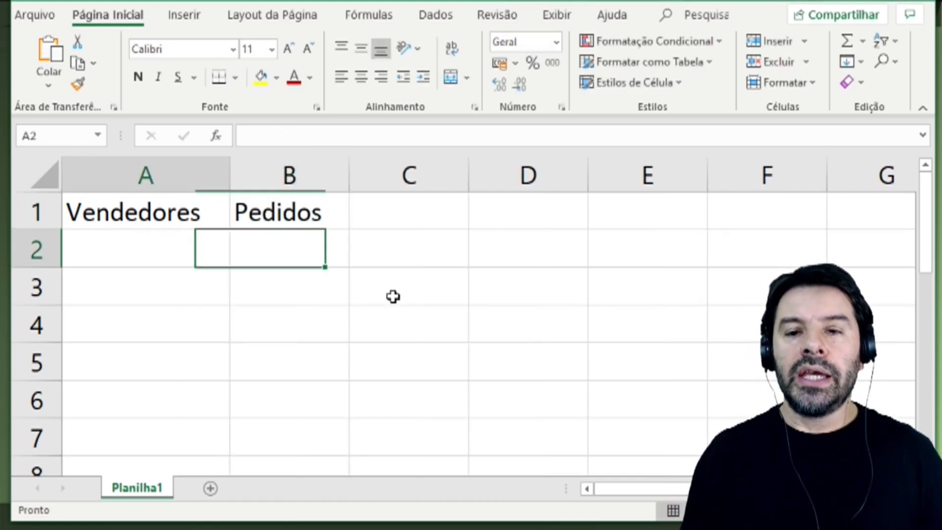
text(Maria)
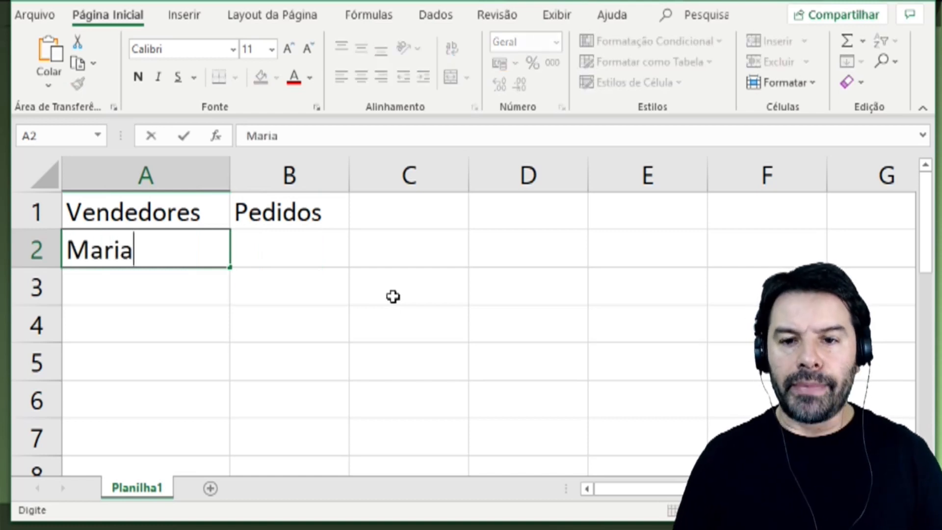
key(Return)
key(Up)
key(Right)
text(23)
key(Return)
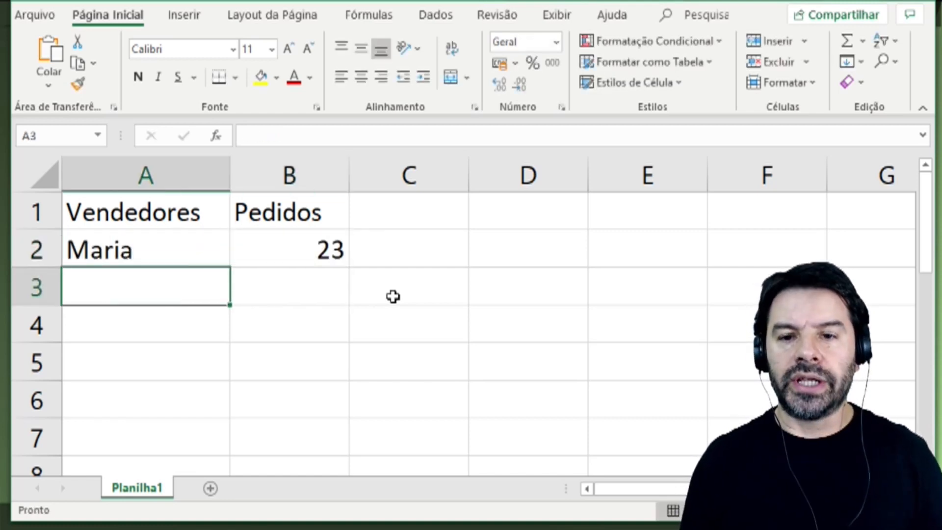
text(Pedro)
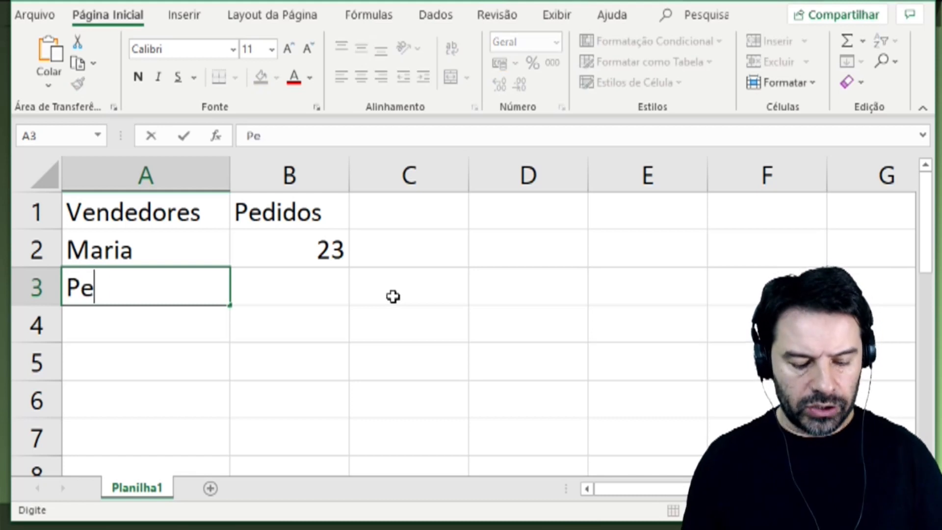
key(Tab)
text(60)
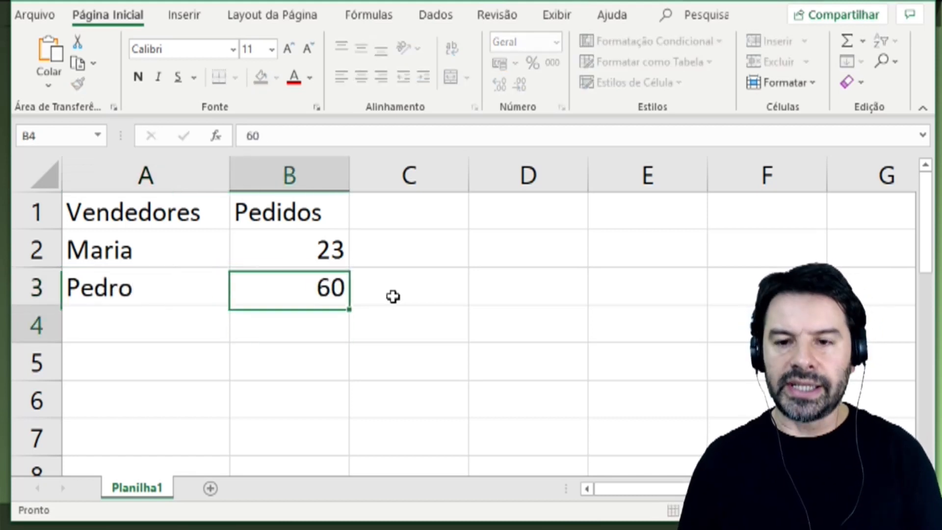
key(Return)
Step: Repeat the same two sellers' names in rows 4 and 5 of column A, with order values 100 and 80 in column B
text(Maria)
key(Tab)
text(100)
key(Return)
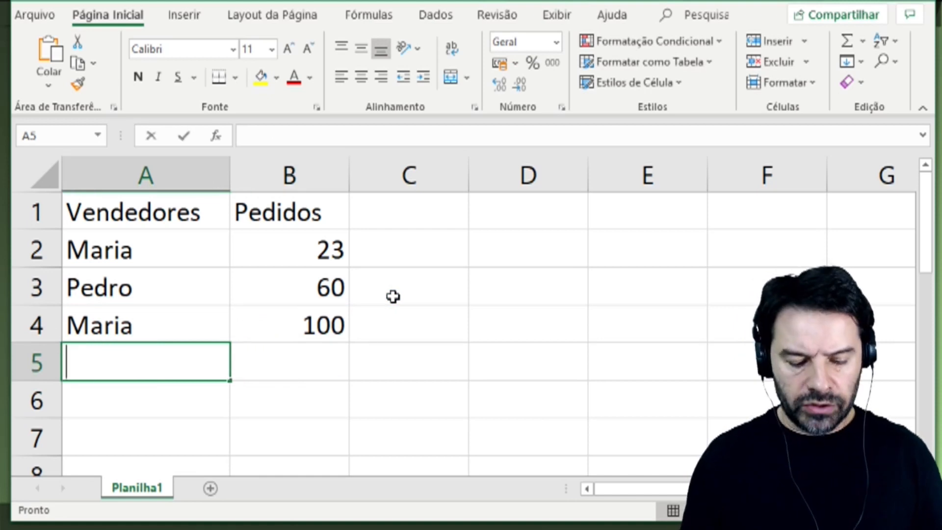
text(Pedro)
key(Tab)
text(80)
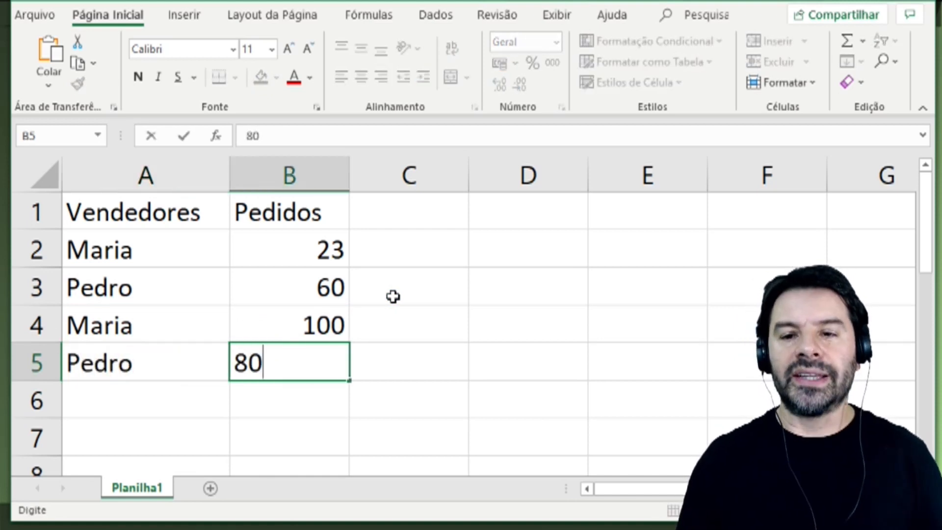
key(Return)
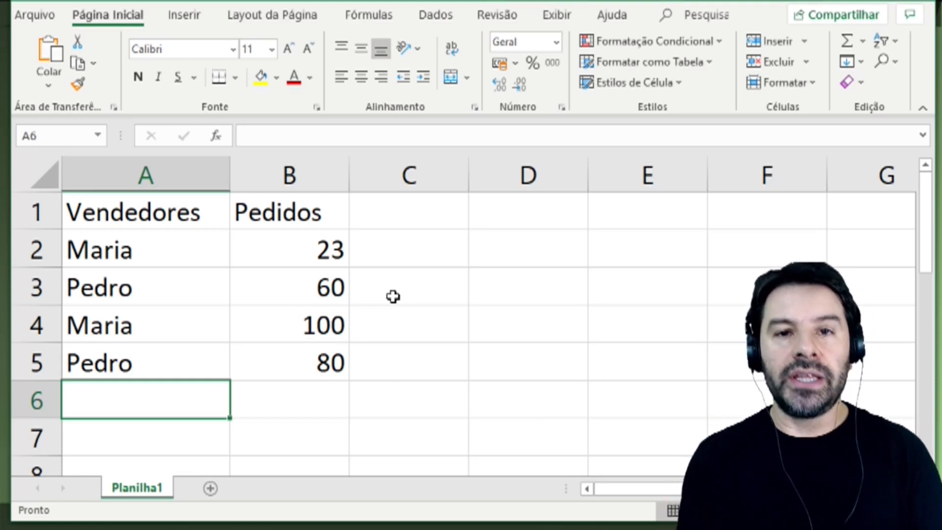
Step: Enter a SOMASE formula in A6 with interval A2:A5, the first seller's name in quotes as criterion, and sum range B2:B5
text(=)
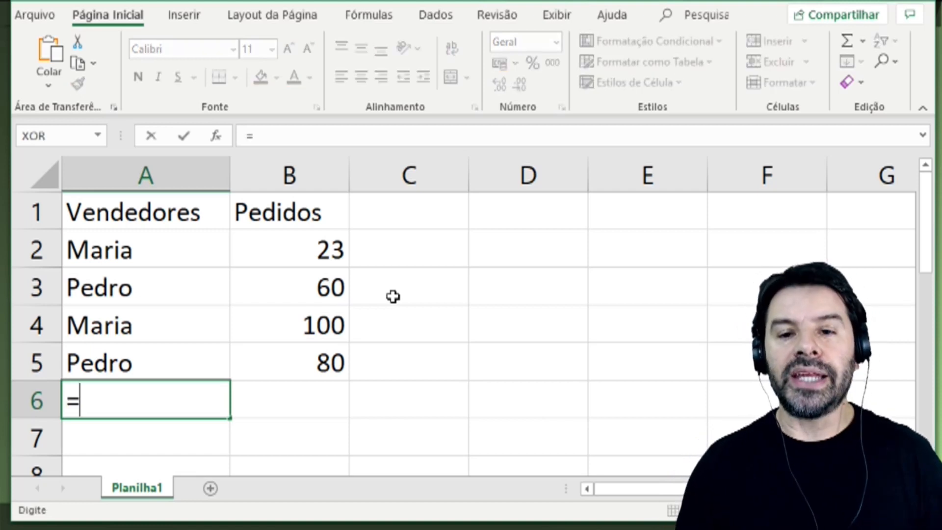
text(SOMASE()
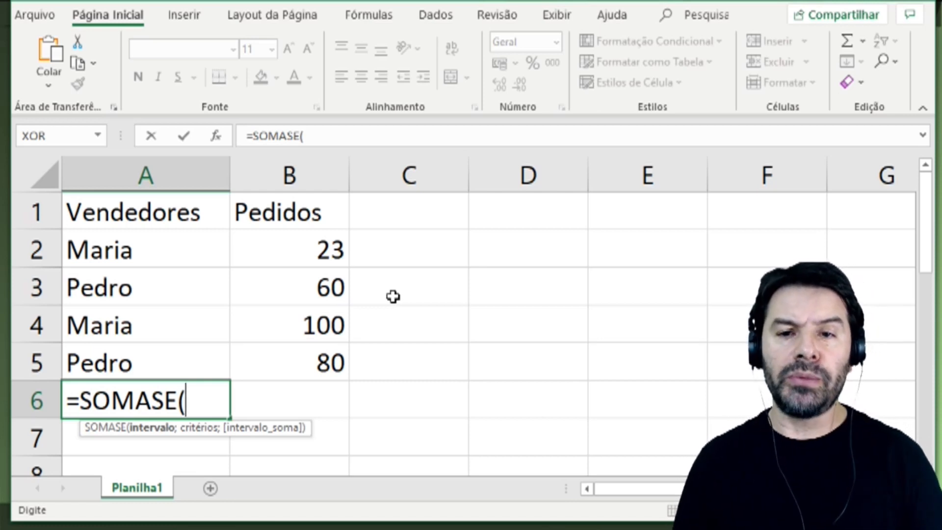
text(A2:A5;)
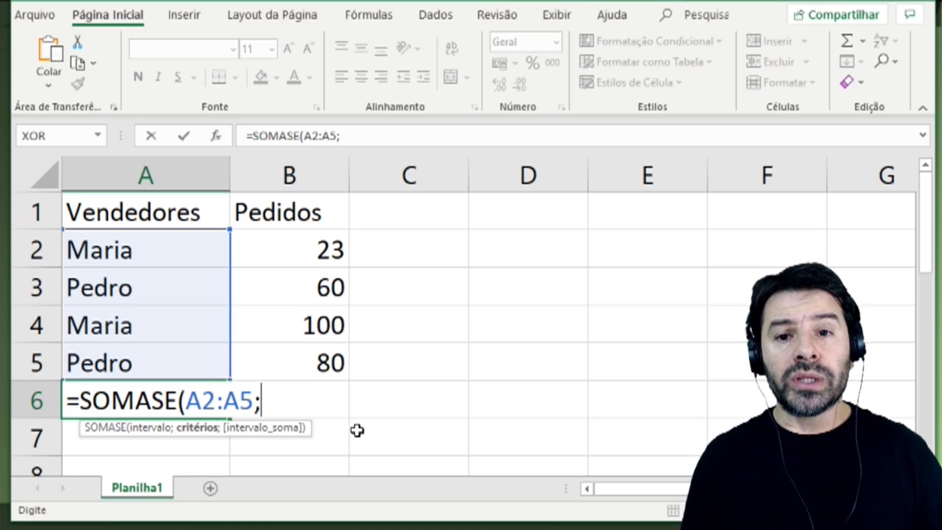
text(")
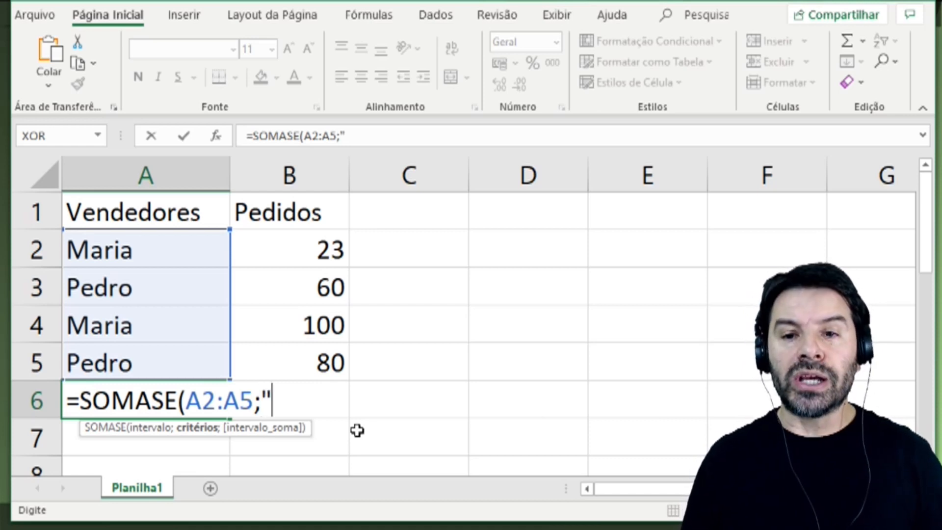
text(Maria")
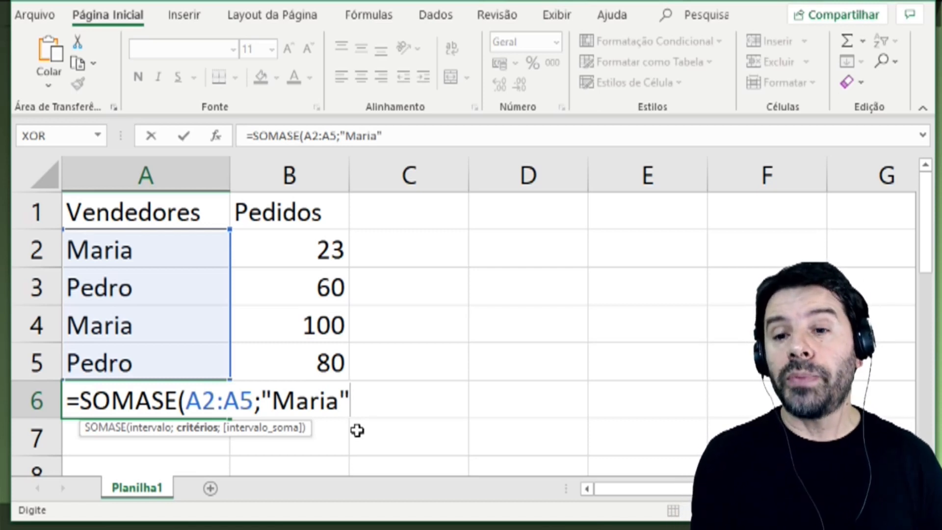
text(;)
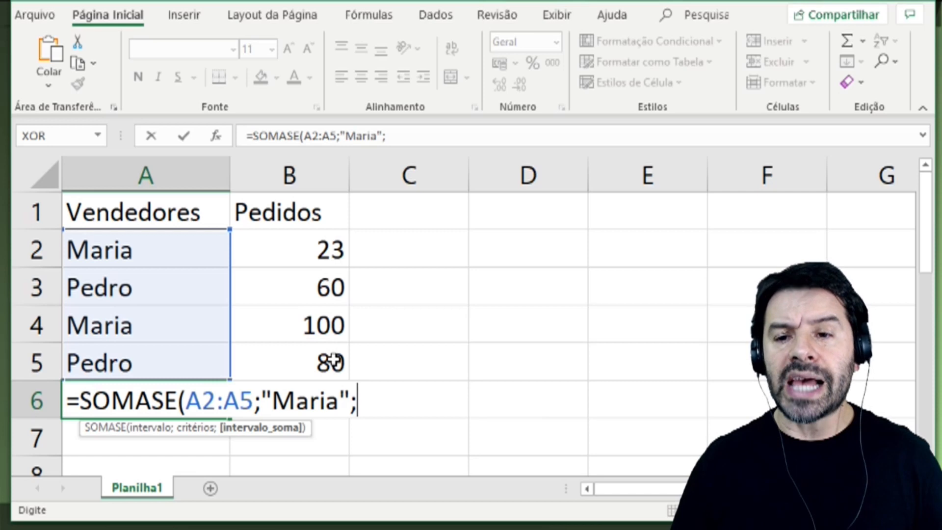
text(B2:B5))
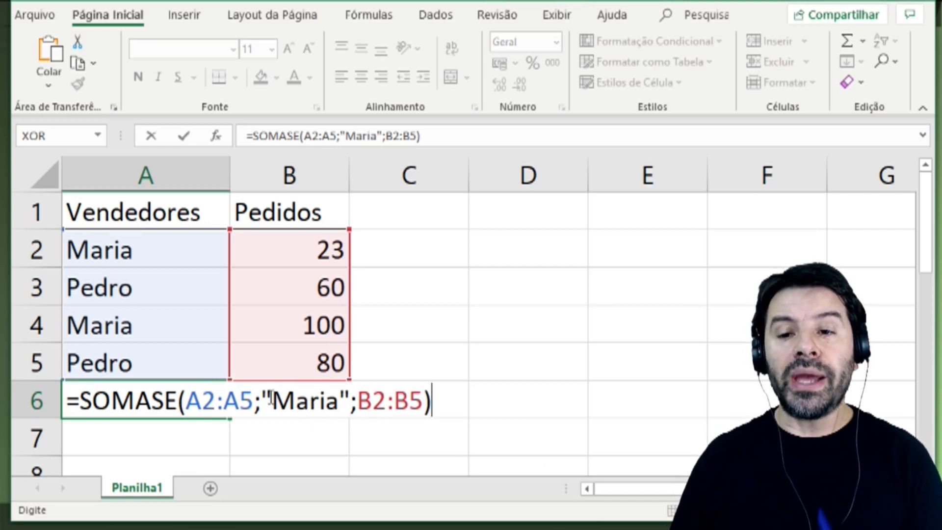
drag(261, 395, 352, 395)
drag(186, 398, 255, 399)
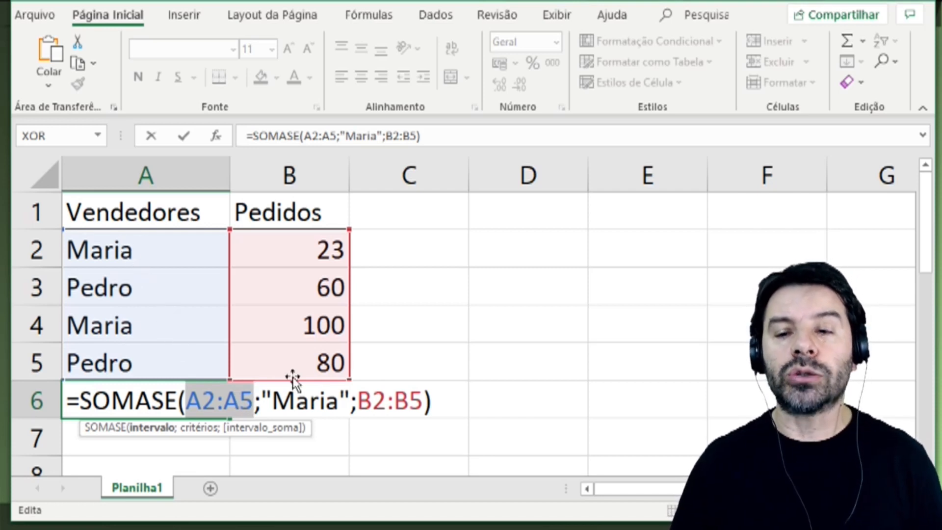
drag(357, 401, 432, 408)
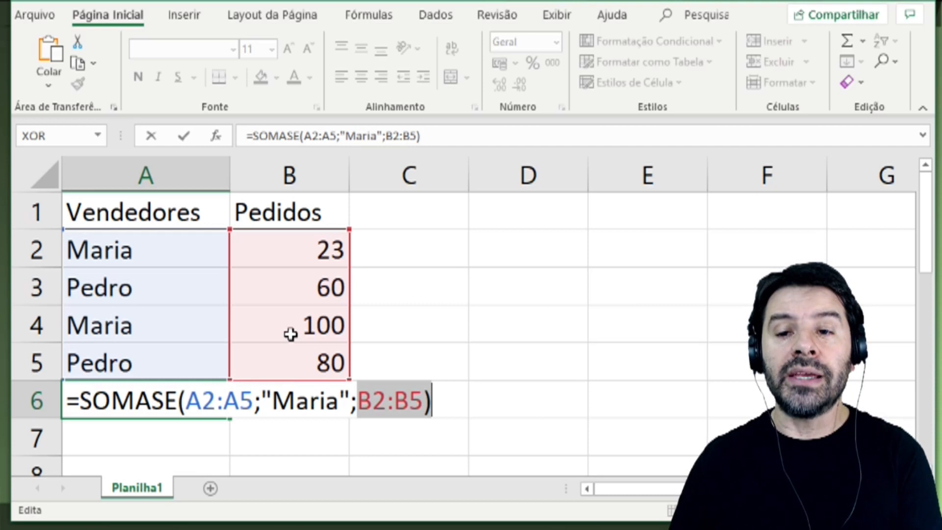
click(443, 390)
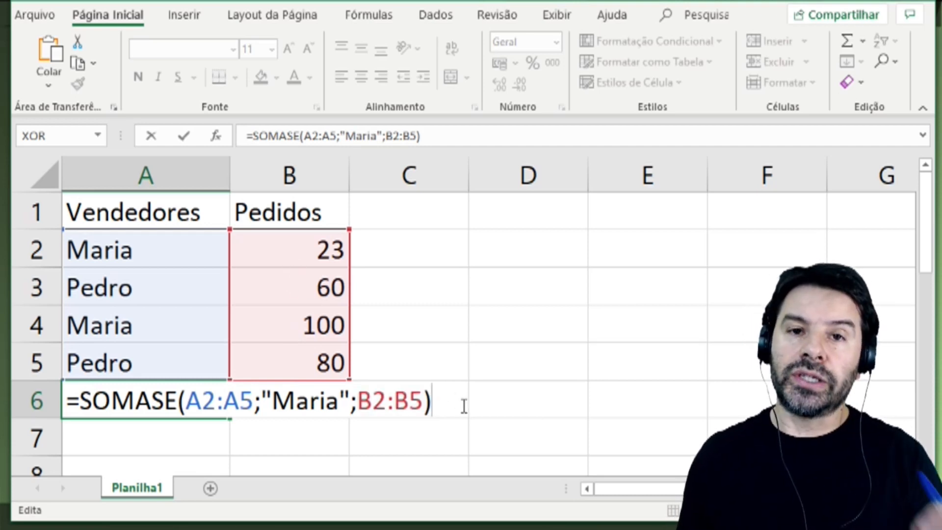
key(Return)
key(Up)
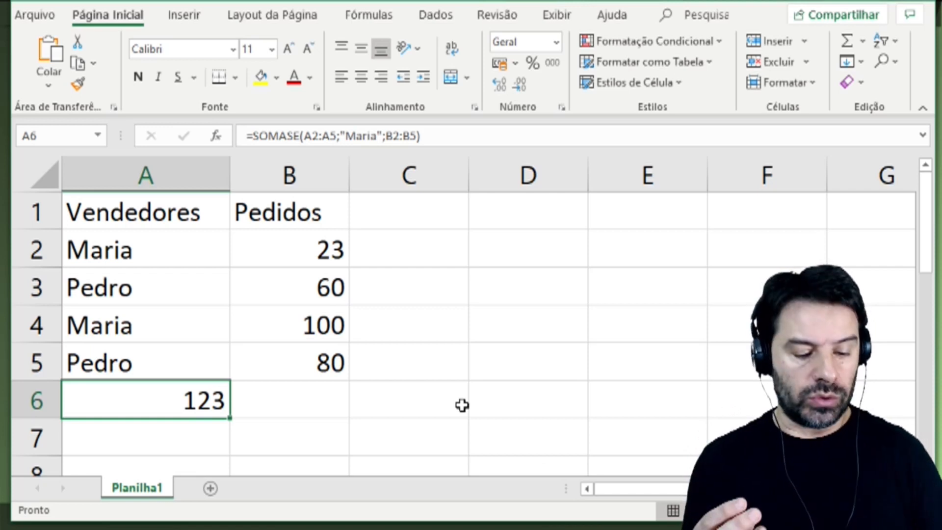
Step: Reopen the SOMASE formula in A6 to examine its highlighted ranges and criterion
key(F2)
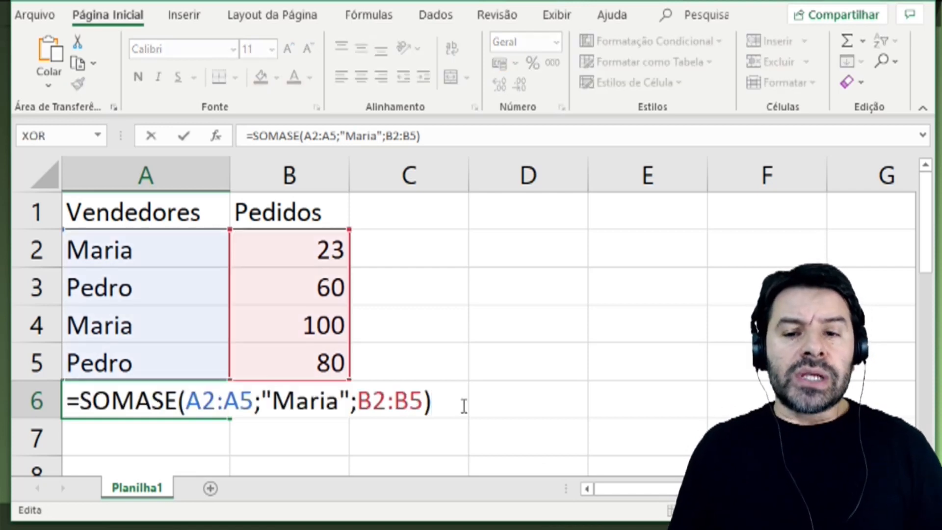
key(Return)
key(Up)
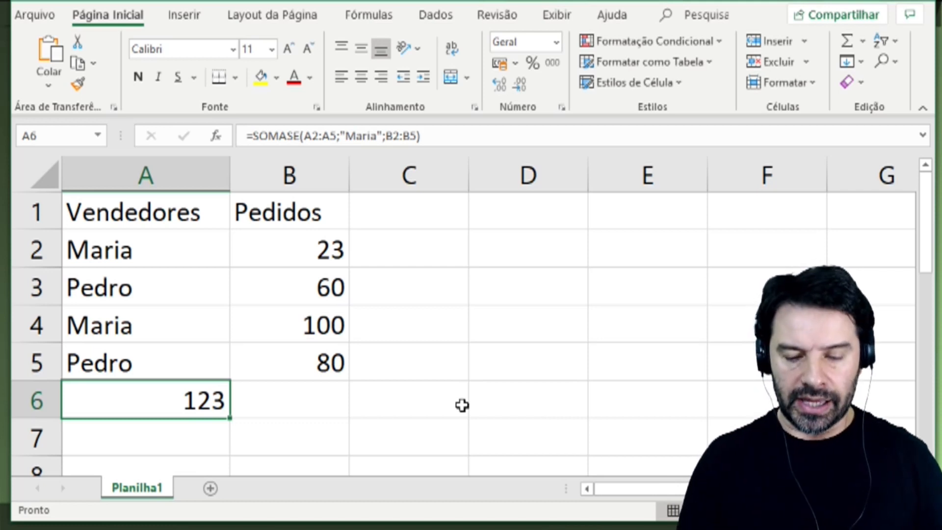
Step: Replace the formula in A6 with =SOMASE(B2:B5;">70") to sum only the orders above 70
text(=SOMASE()
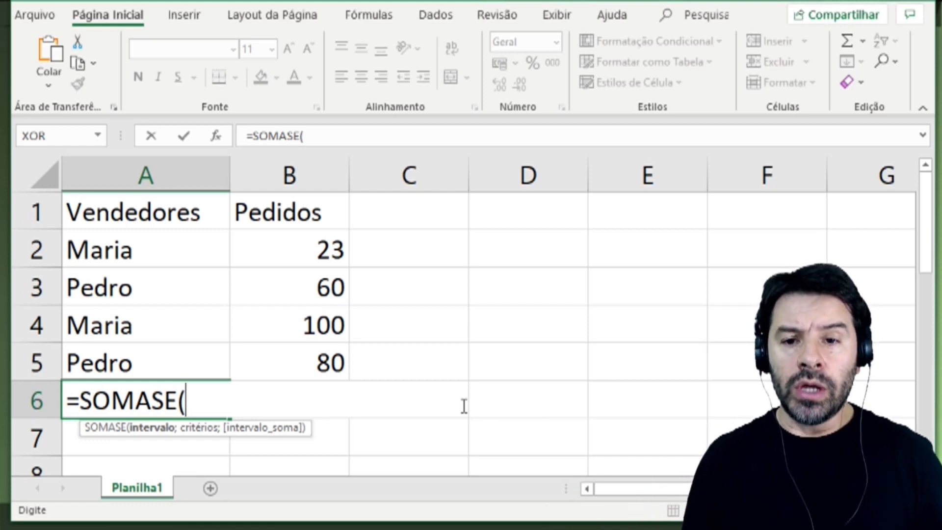
text(B2:B5)
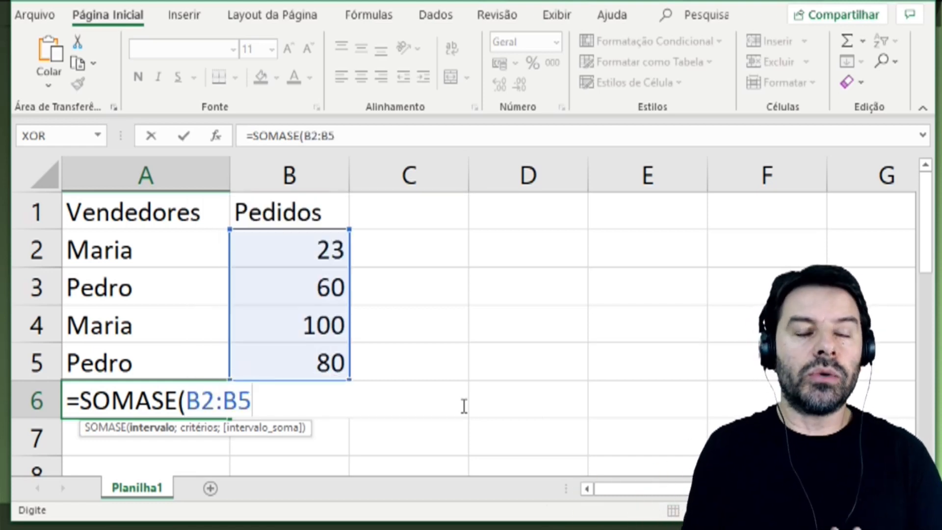
text(;)
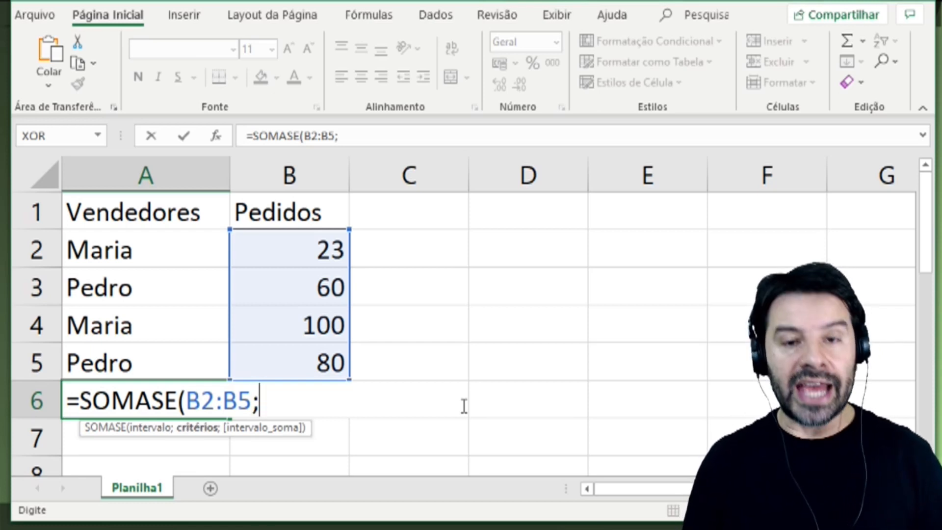
text(">70)
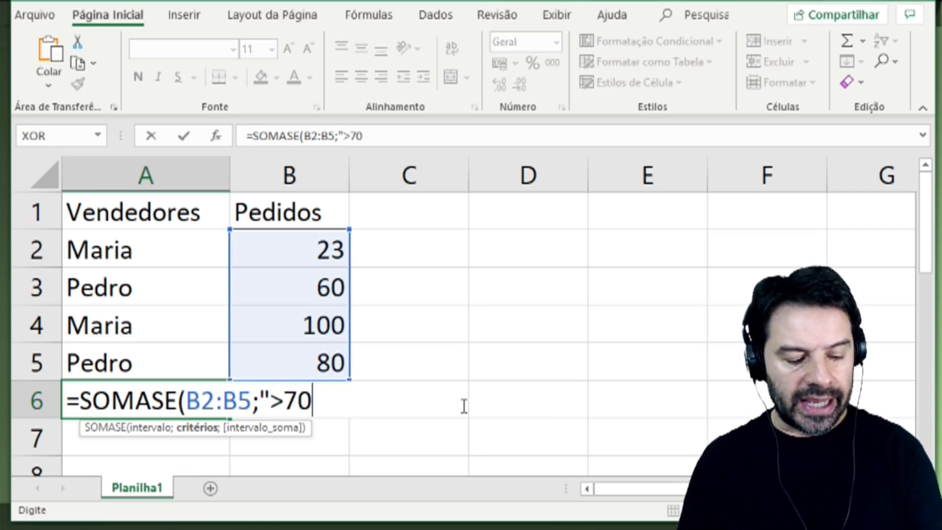
text("))
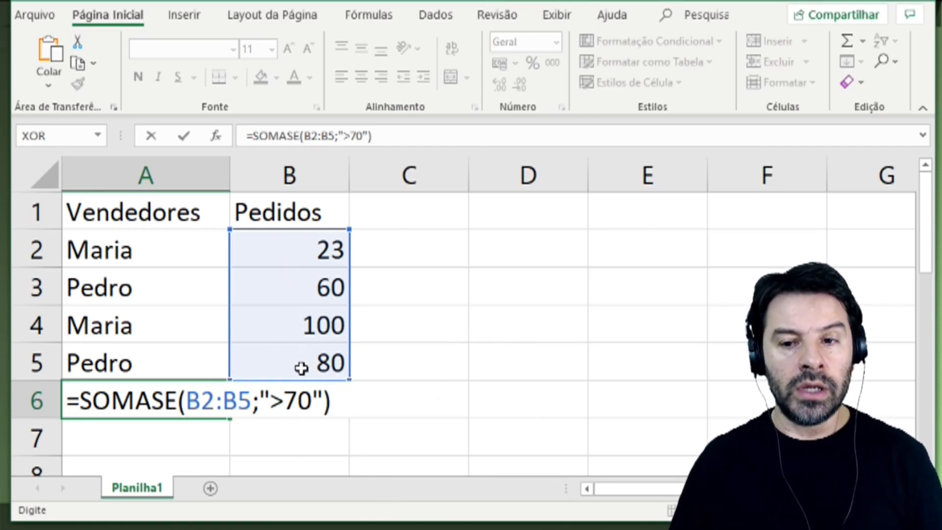
drag(285, 399, 326, 400)
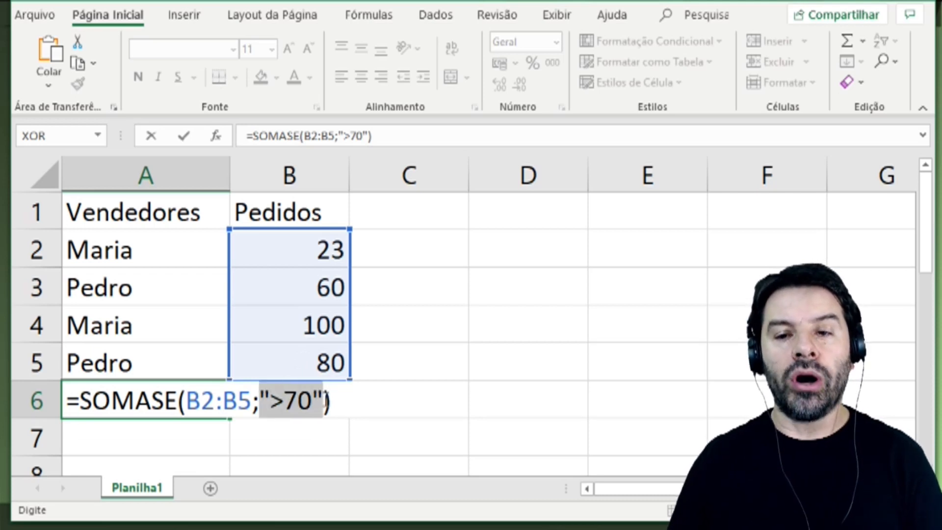
click(341, 400)
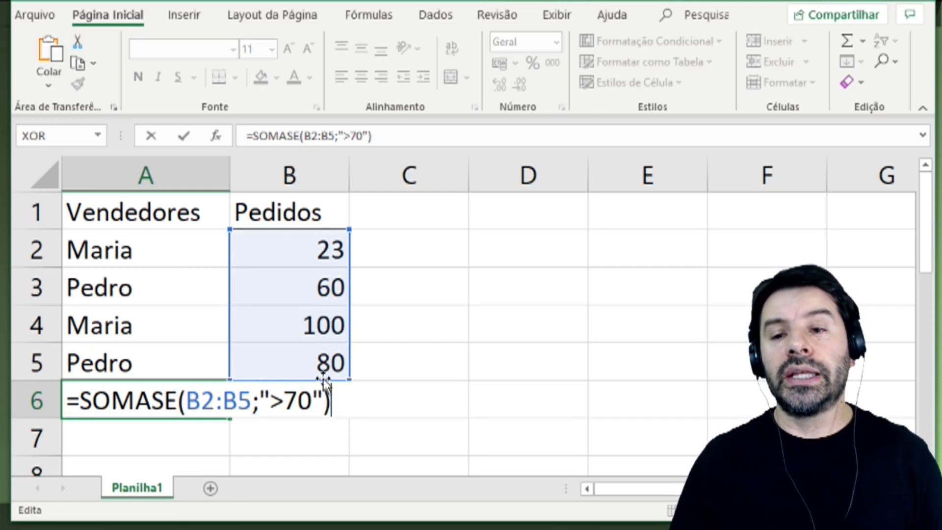
key(Return)
key(Up)
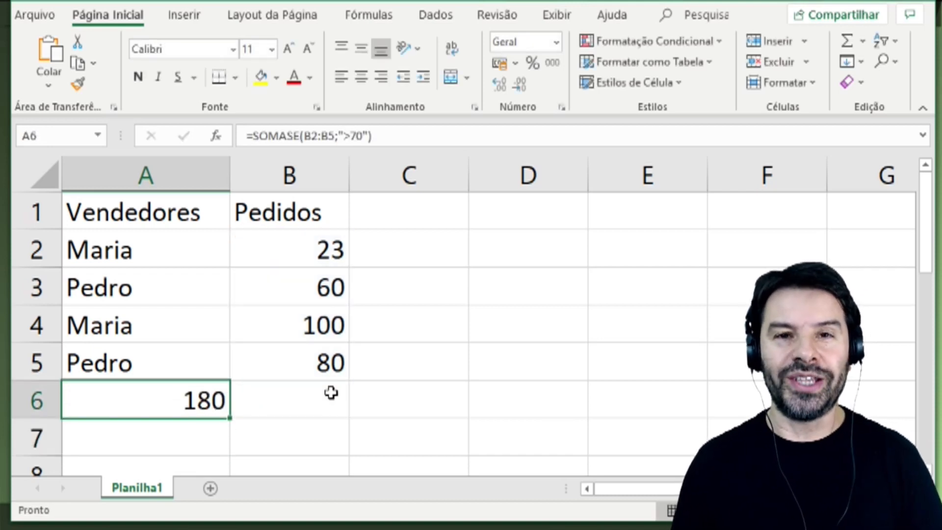